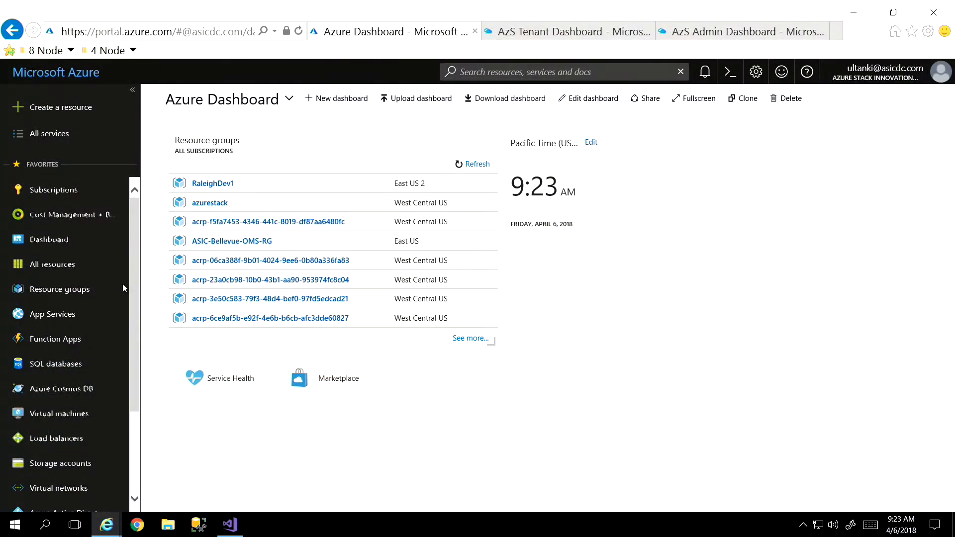
- Compare the public Azure dashboard and its service list with the AzS Tenant Dashboard
scroll(123, 328, down, 5)
scroll(125, 351, up, 5)
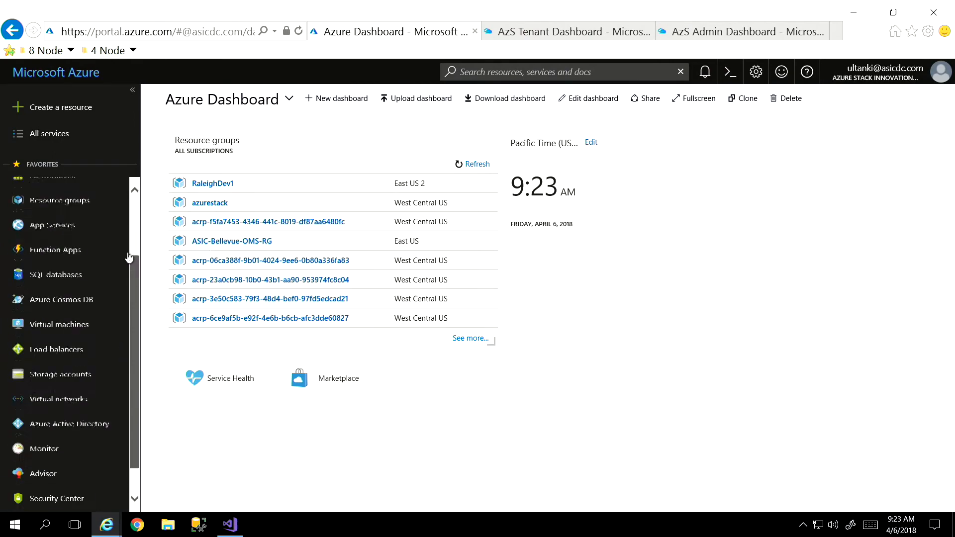
click(550, 36)
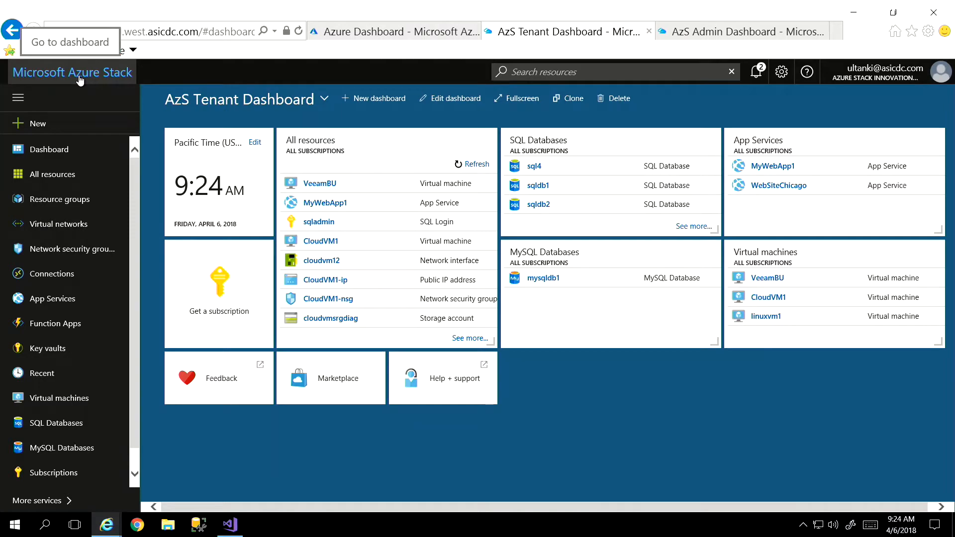
click(409, 34)
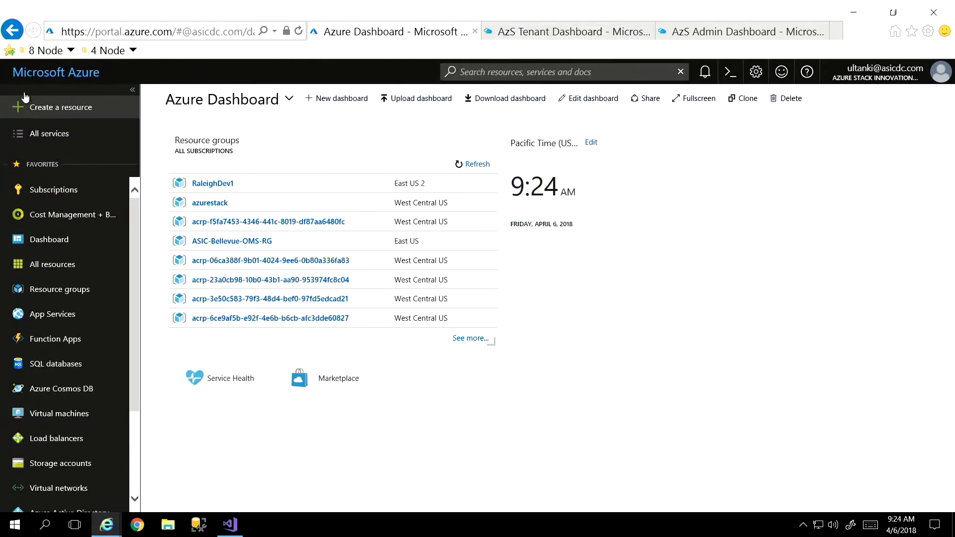
click(545, 38)
mouse_move(389, 171)
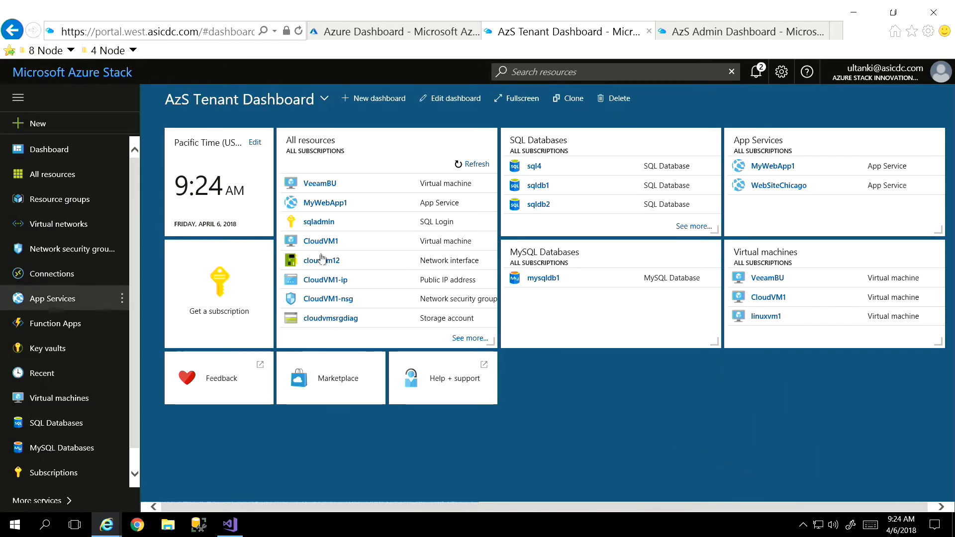
mouse_move(366, 261)
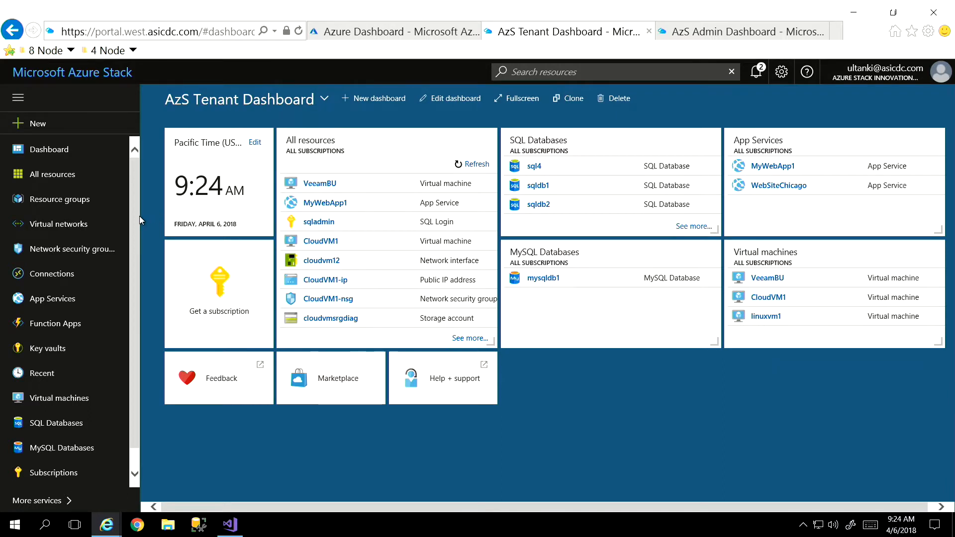
- Look over the marketplace categories for creating new resources in the tenant portal, and return to the tenant dashboard
scroll(136, 234, down, 1)
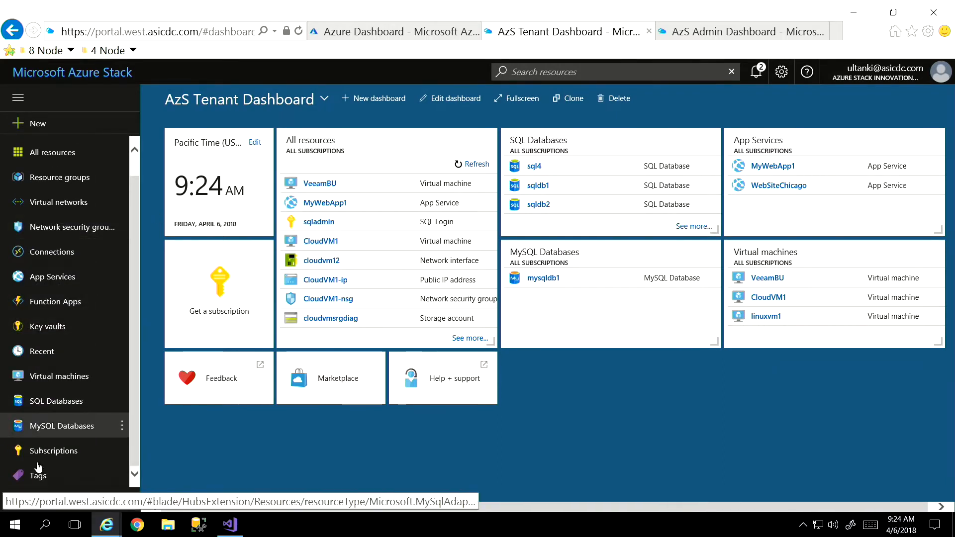
click(29, 125)
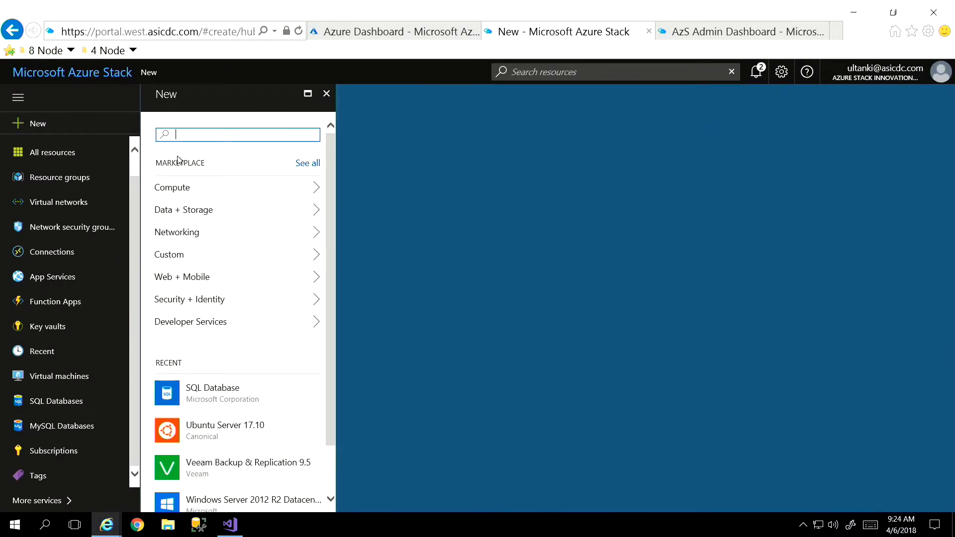
click(72, 72)
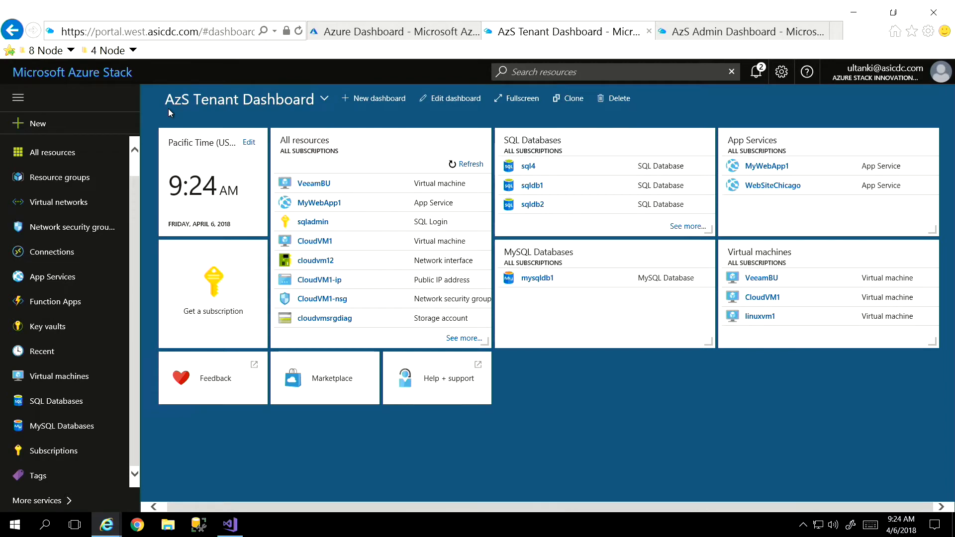
- In the Azure Stack admin portal, examine the owner and subscription details of the GBBDevTest user subscription
click(732, 31)
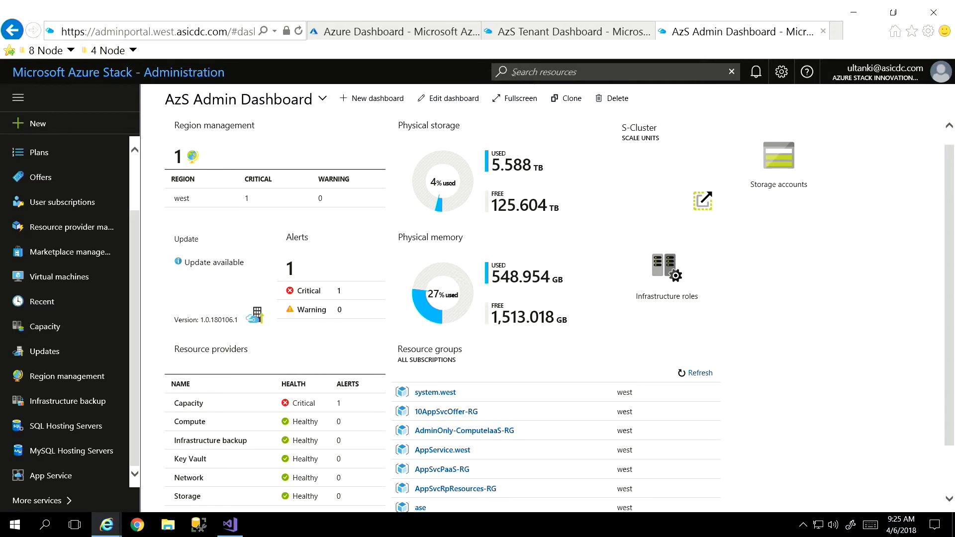
click(67, 207)
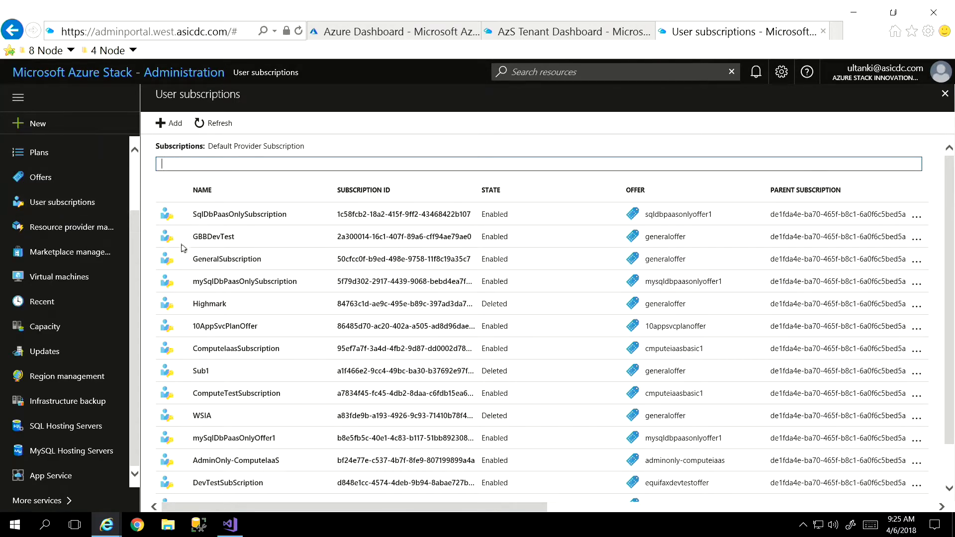
click(233, 241)
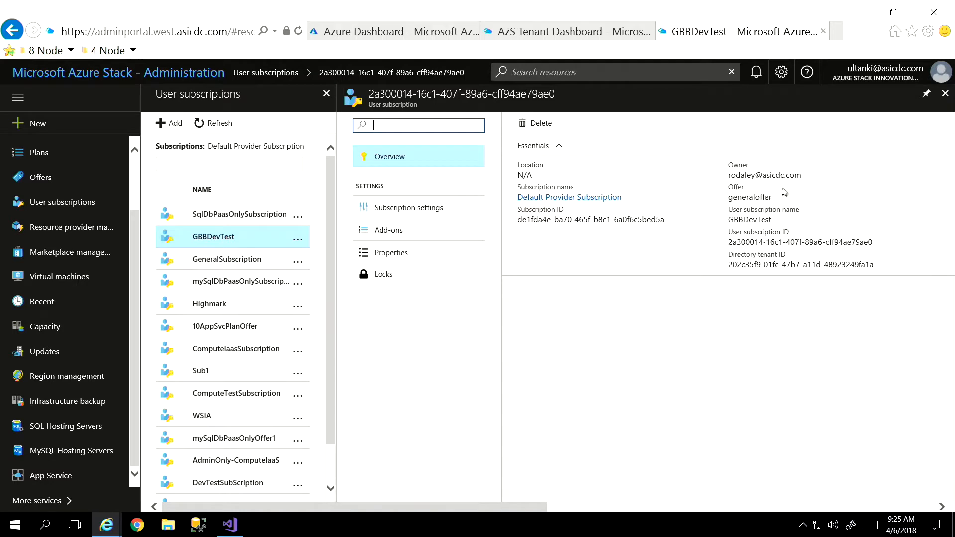
click(757, 181)
double_click(757, 182)
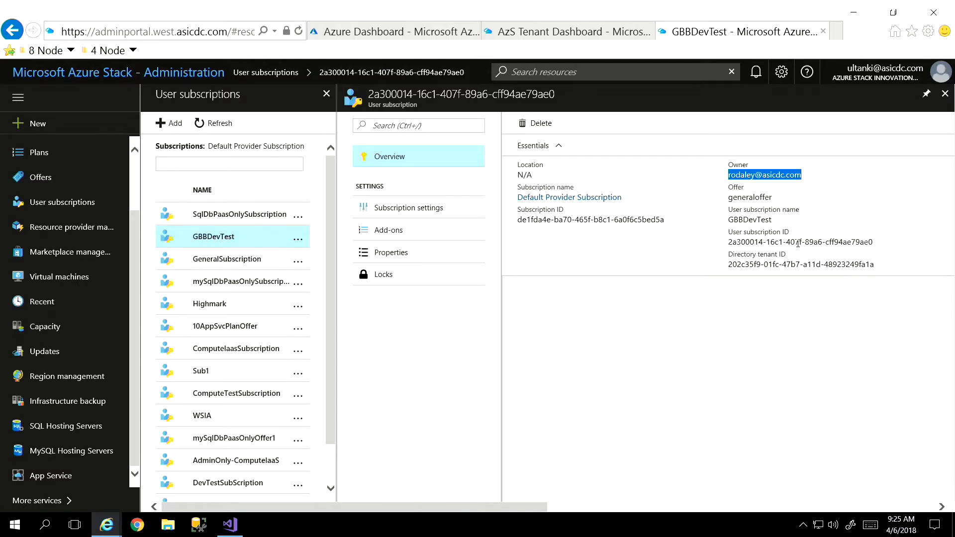
click(777, 244)
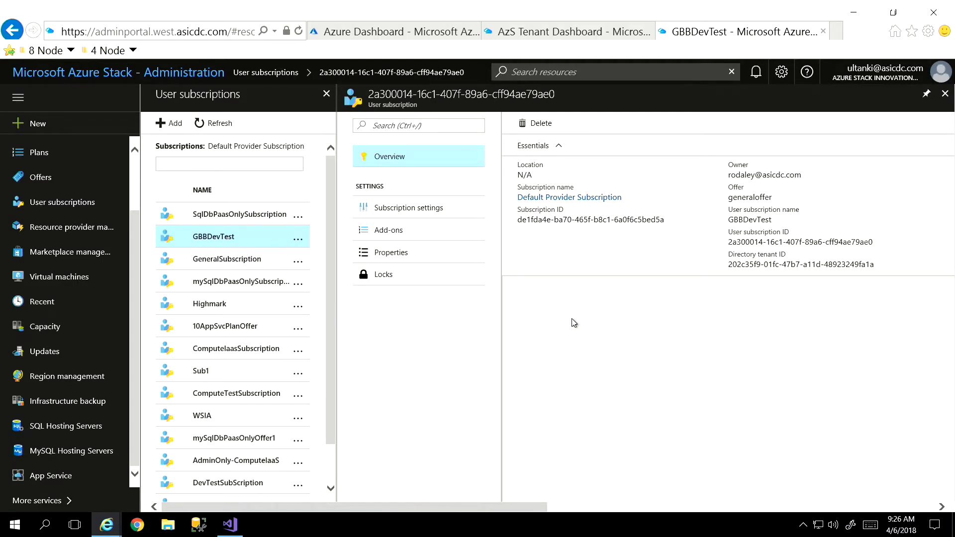
- Look through the marketplace management, capacity and updates pages of the administration portal
click(58, 284)
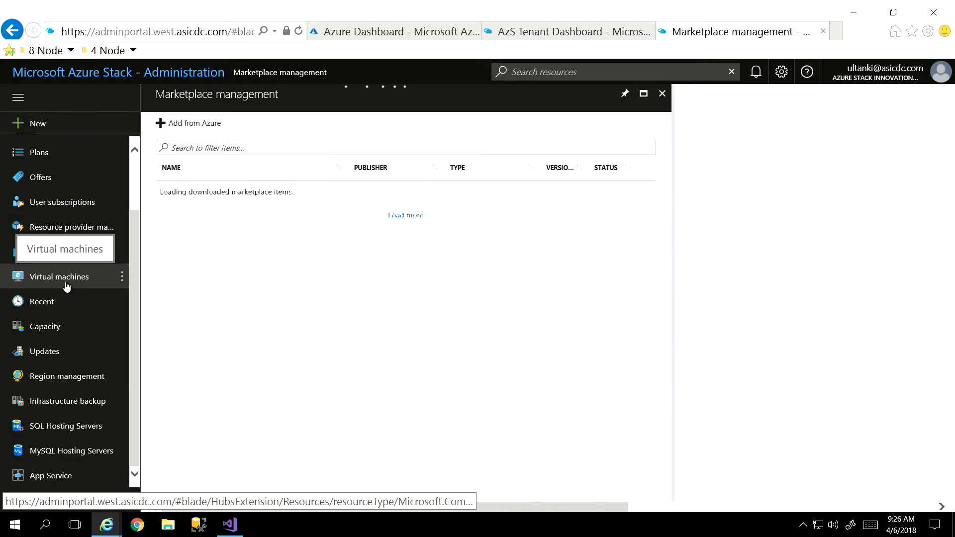
click(56, 331)
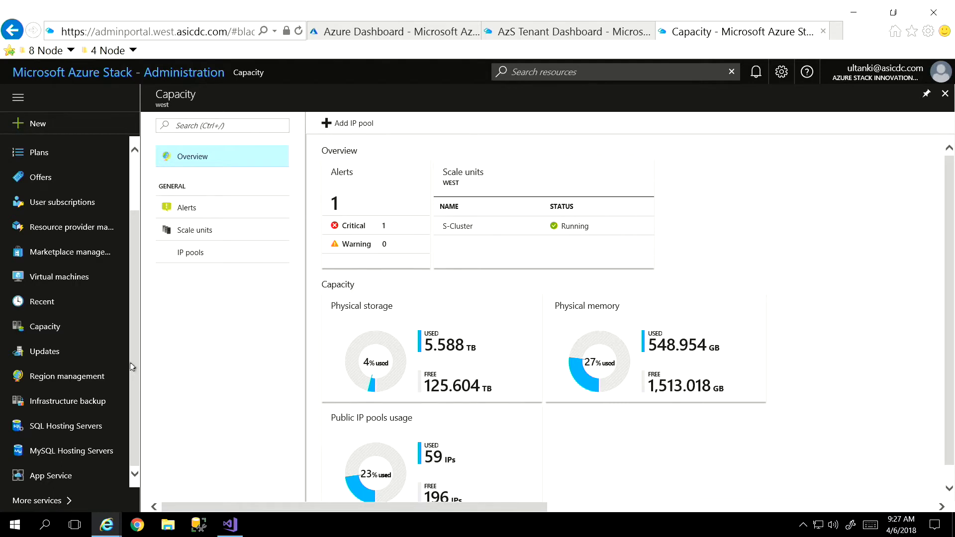
click(56, 353)
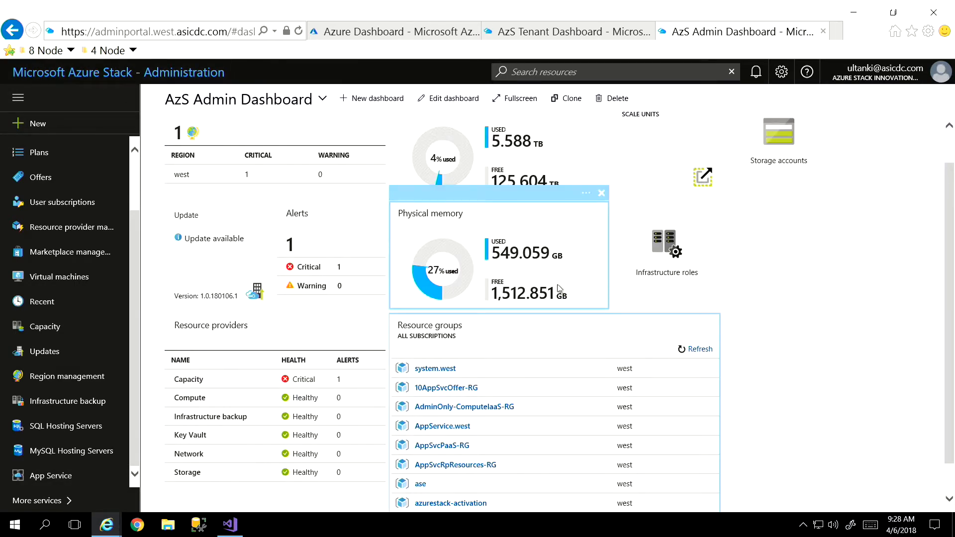
- From the admin dashboard's resource providers, view the VM images of the Compute provider
click(254, 334)
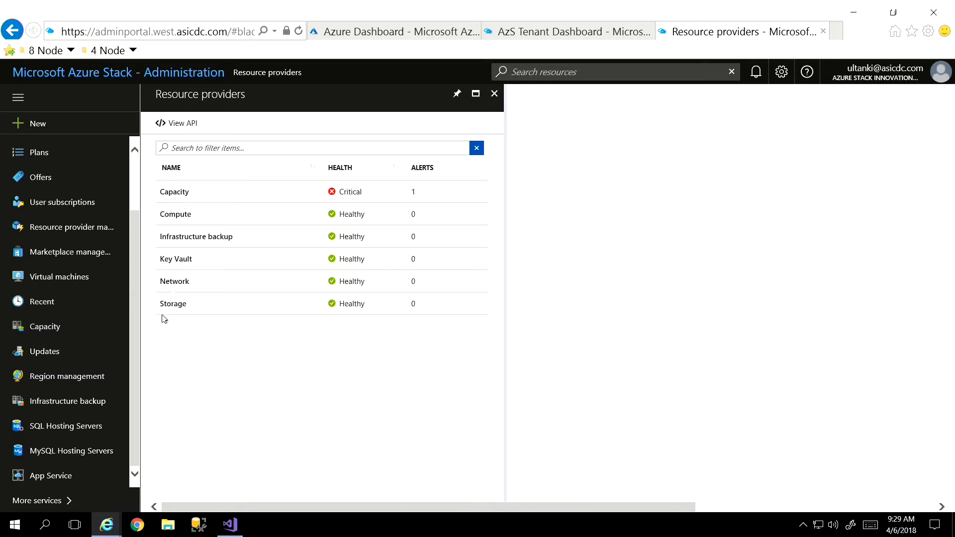
click(180, 224)
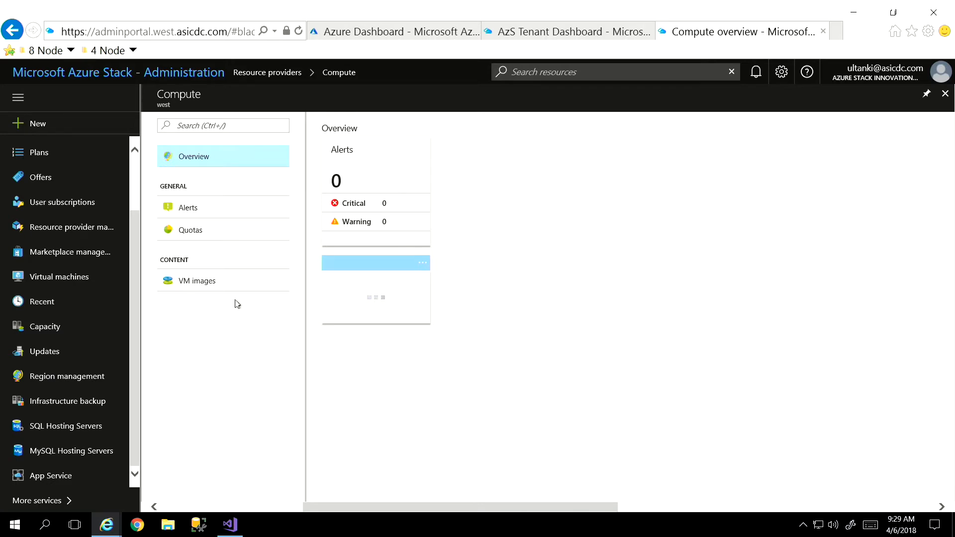
click(192, 282)
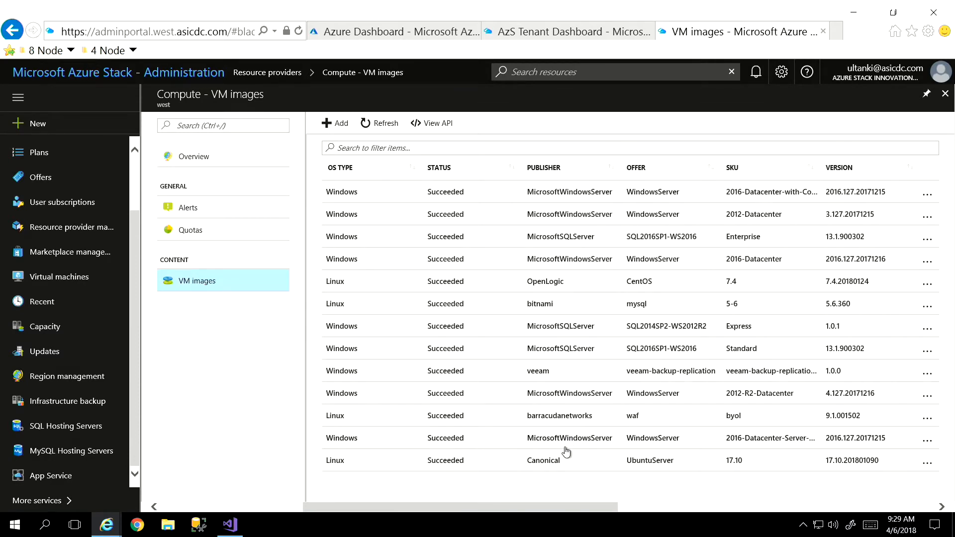
- Review the fields required for adding a VM image, and close the form without creating one
click(341, 124)
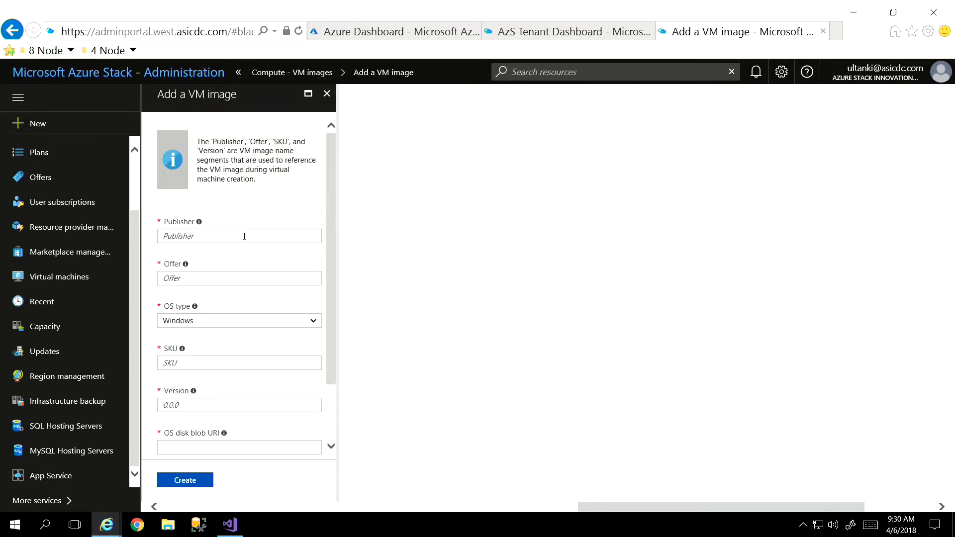
scroll(278, 211, down, 1)
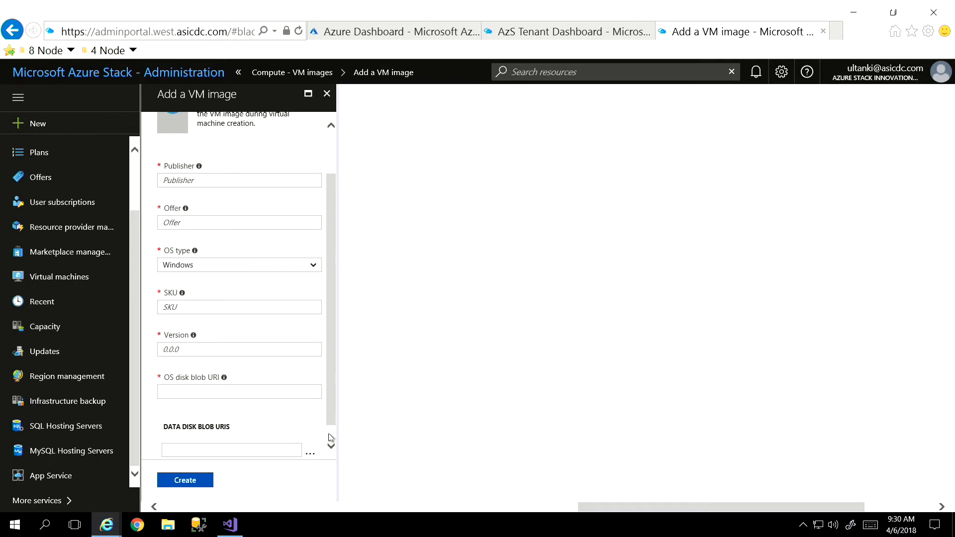
scroll(329, 438, down, 1)
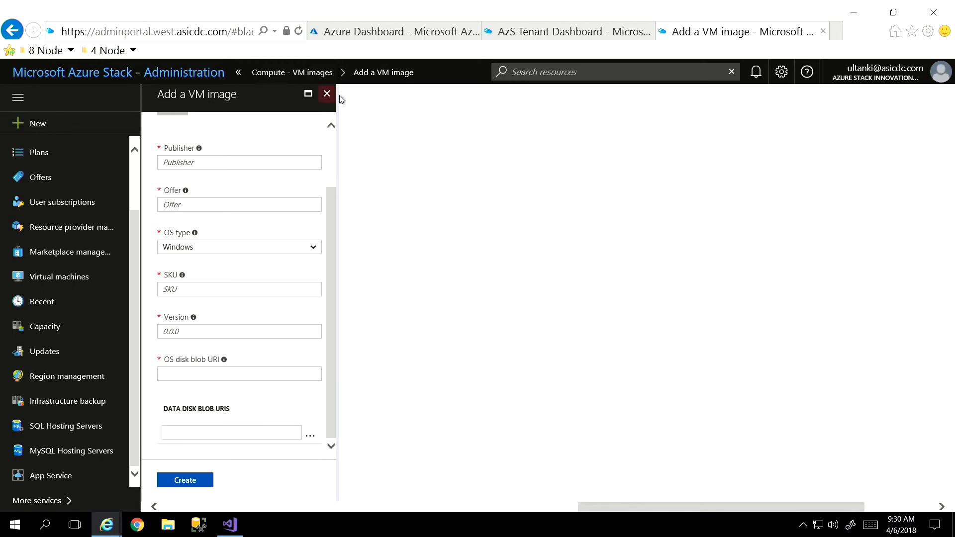
click(326, 93)
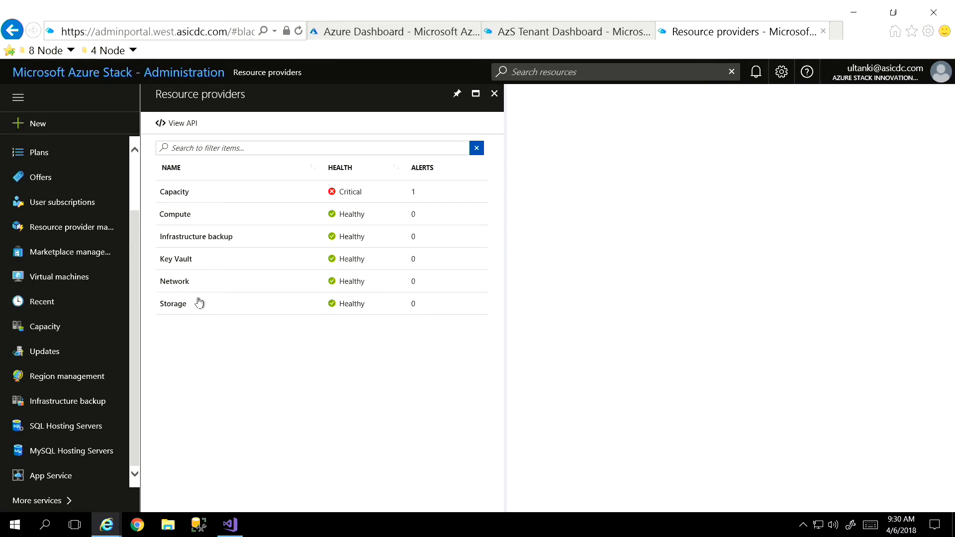
- View the storage accounts of the Storage resource provider, and return to the admin dashboard
click(171, 308)
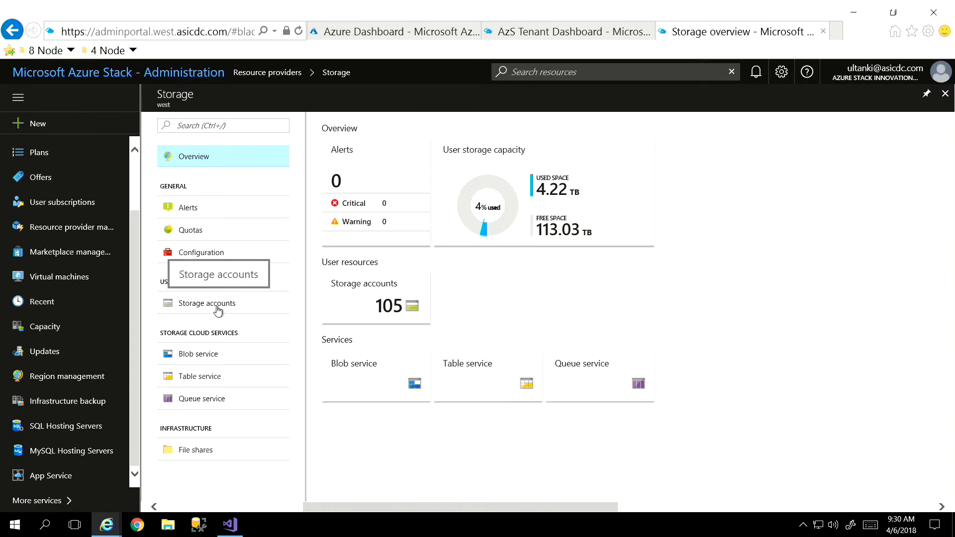
click(219, 308)
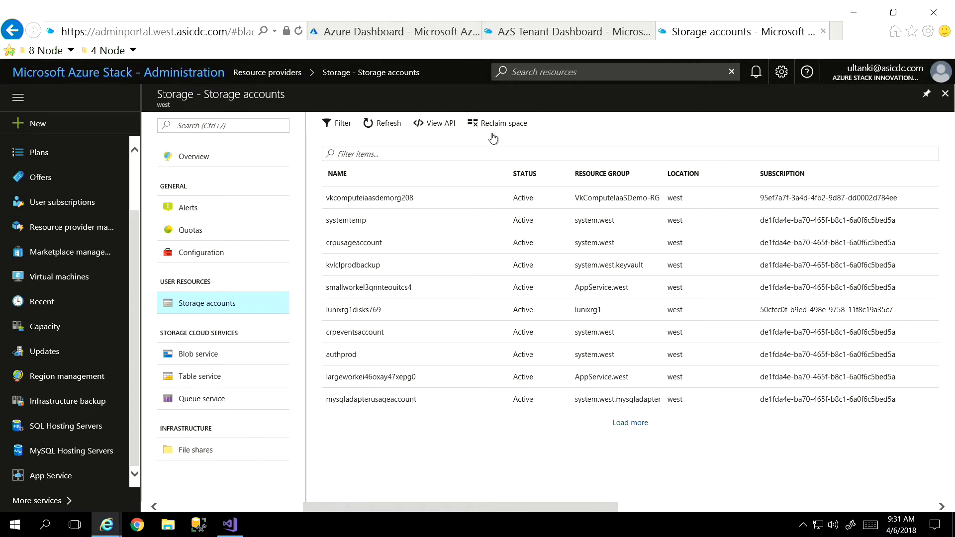
click(945, 95)
click(494, 93)
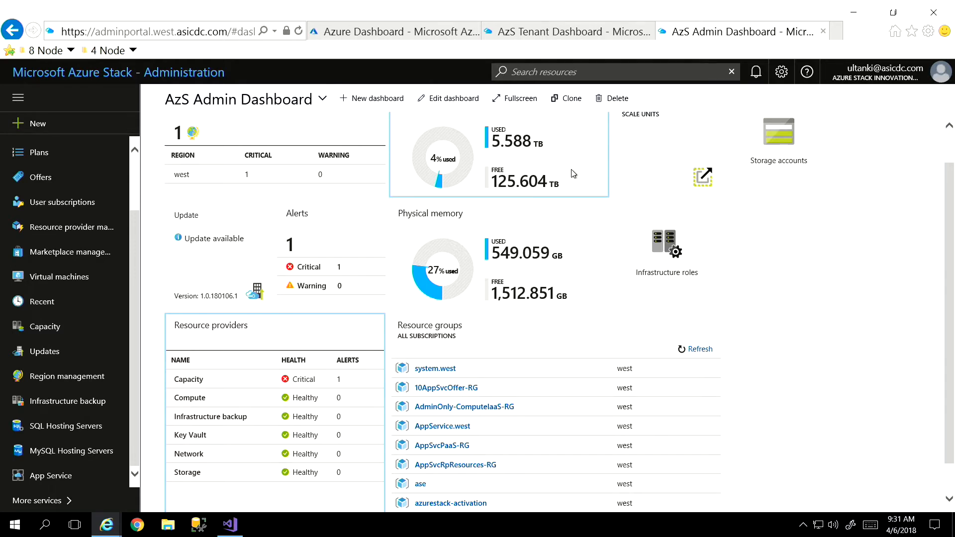
- Review the Ubuntu Server 17.10 details among the marketplace items that can be added from Azure, and return to marketplace management
click(79, 258)
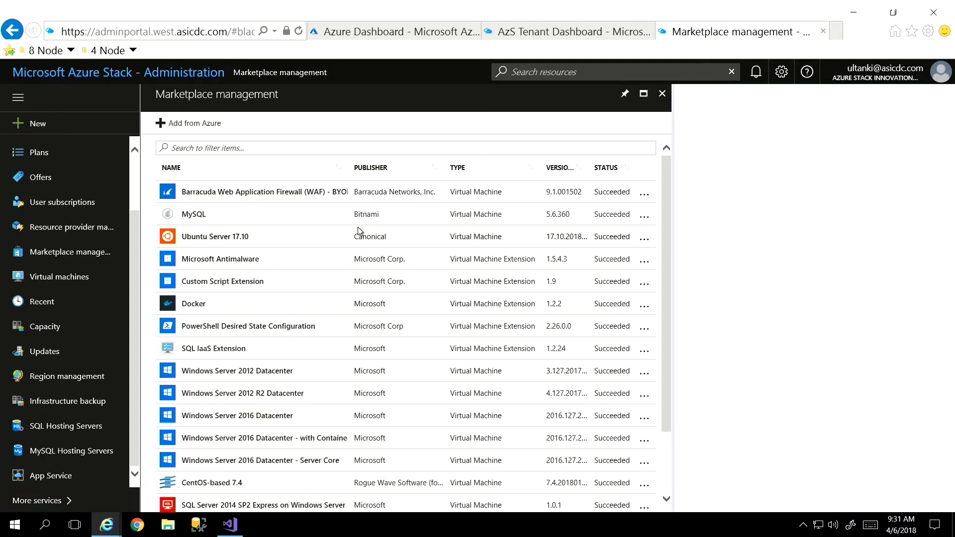
click(198, 132)
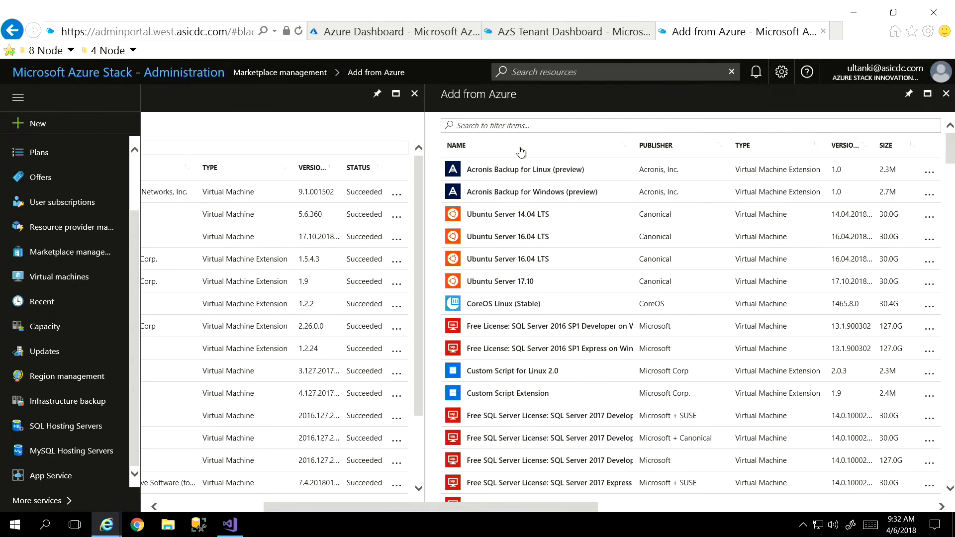
scroll(521, 152, down, 1)
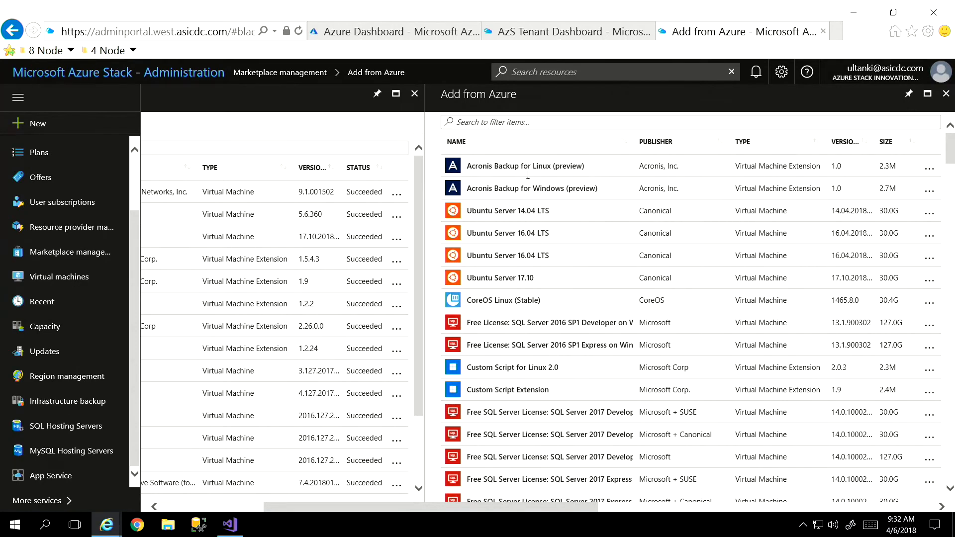
click(505, 280)
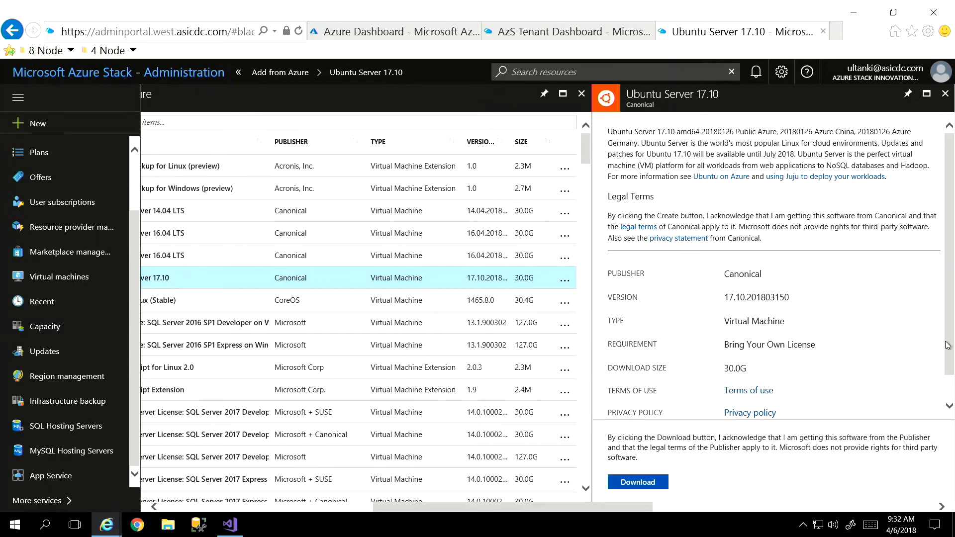
scroll(801, 369, down, 1)
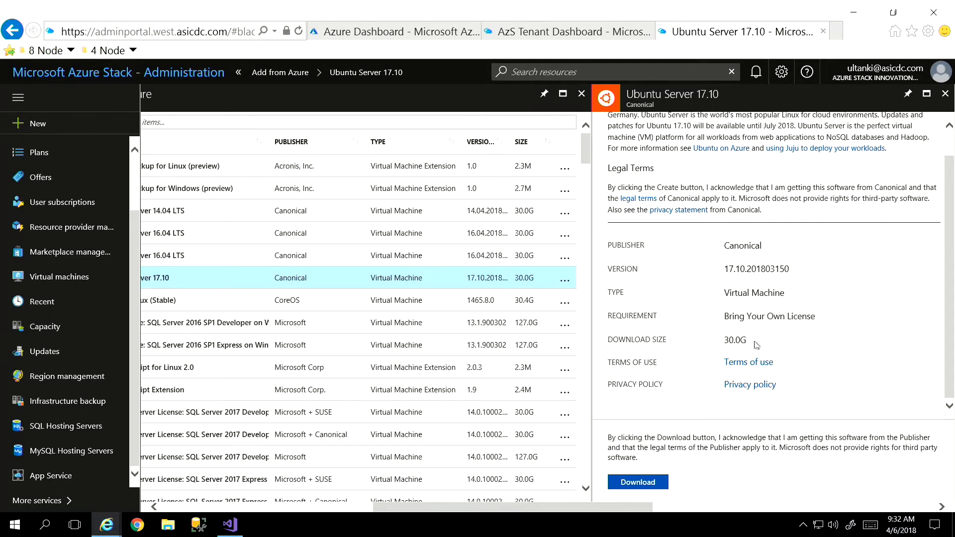
click(945, 95)
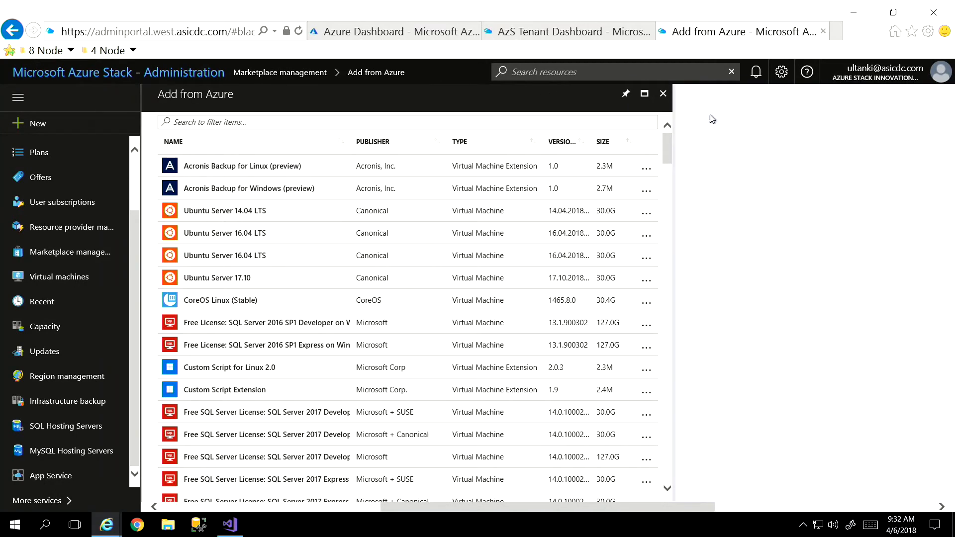
click(665, 95)
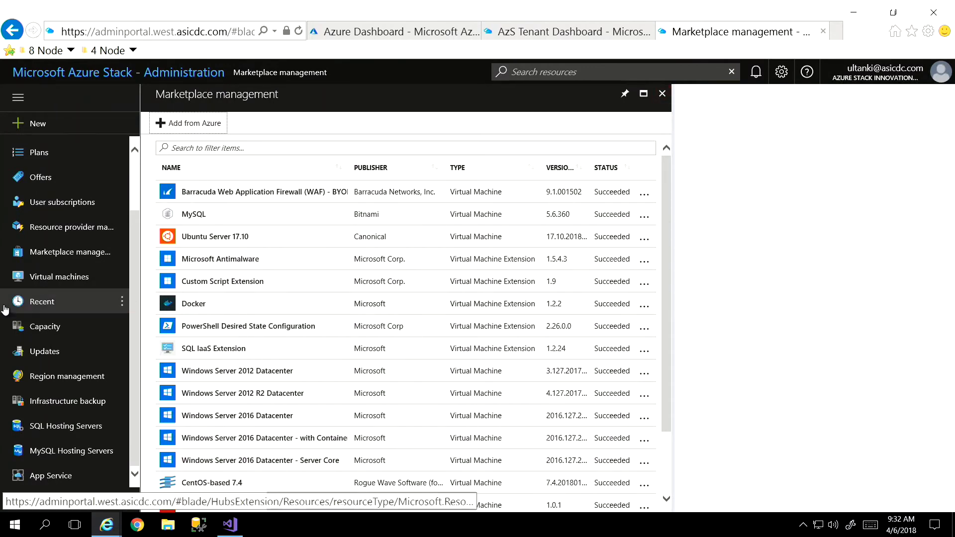
- View the list of offers in the admin portal, and switch back to the AzS Tenant Dashboard
click(44, 178)
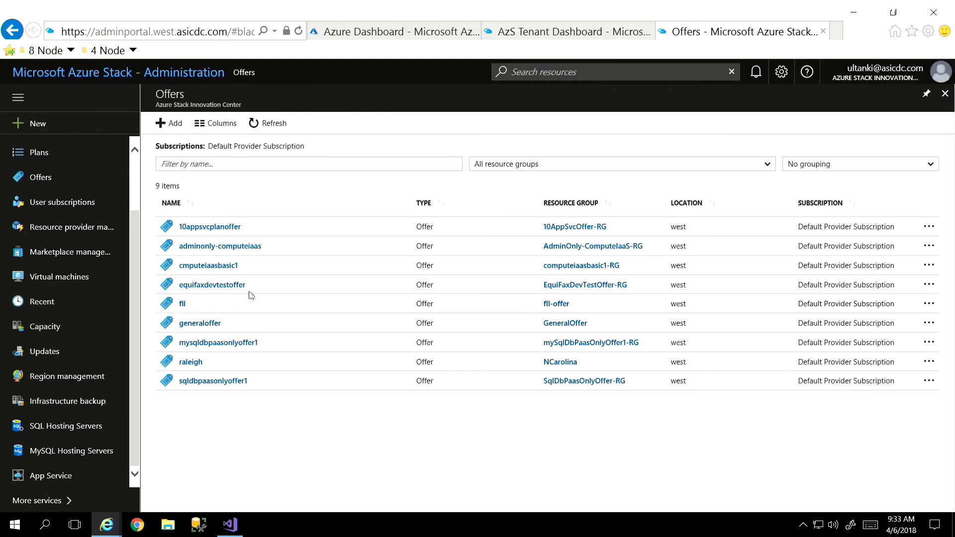
click(556, 36)
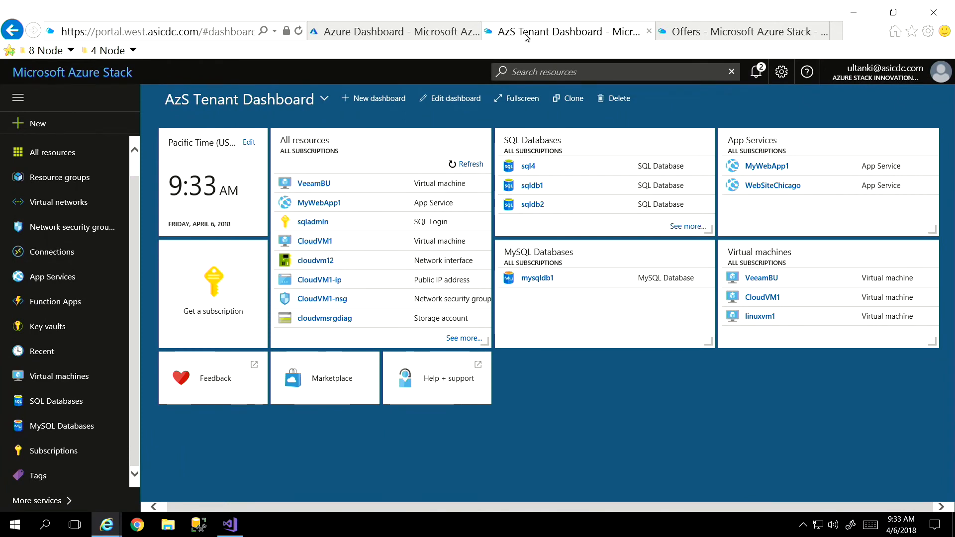
- Start creating a Windows Server 2012 Datacenter virtual machine from the Compute category of the tenant marketplace
click(21, 125)
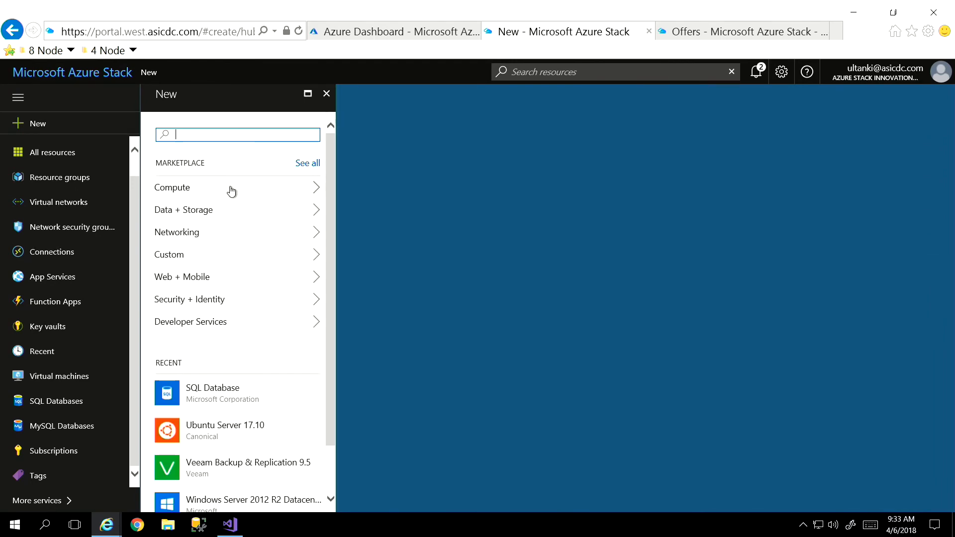
click(231, 189)
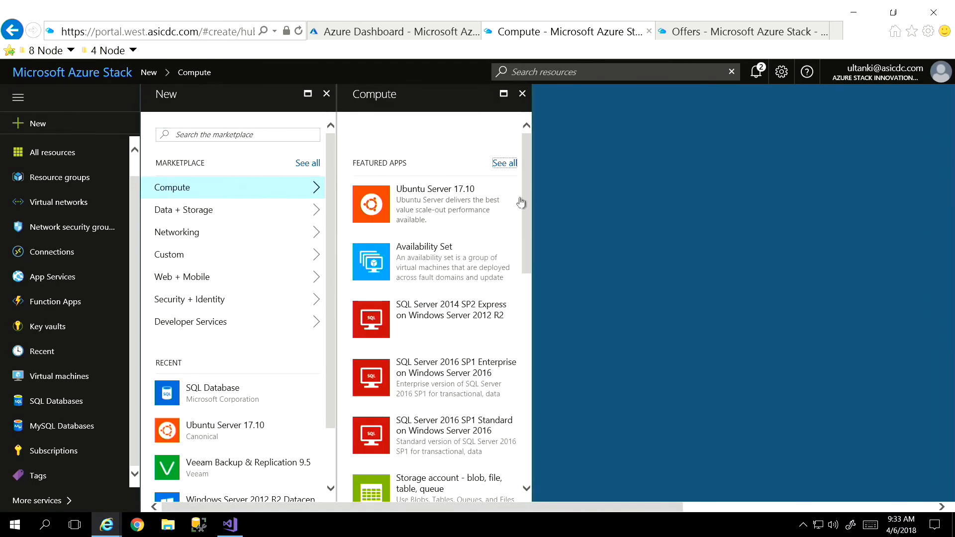
drag(527, 213, 524, 319)
click(442, 210)
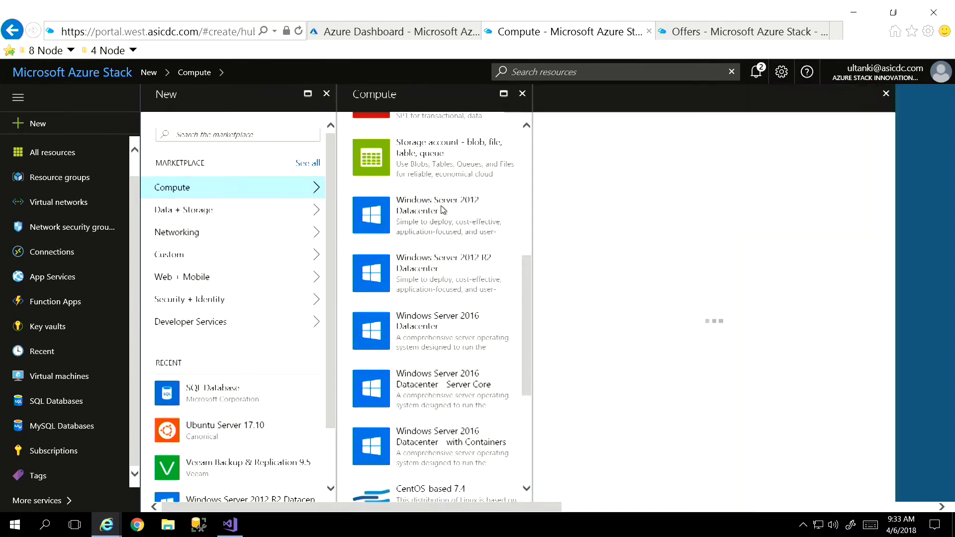
click(191, 433)
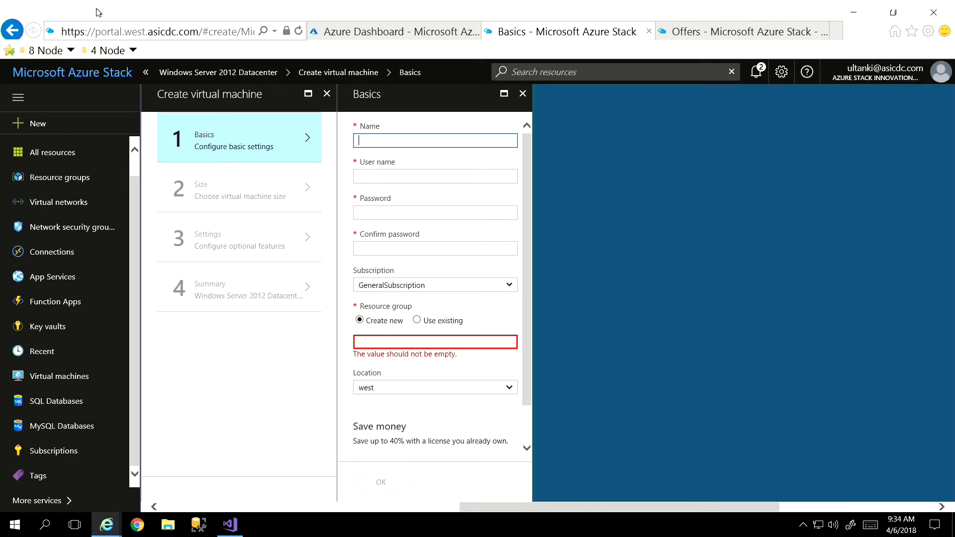
- Name the virtual machine window1 and enter the administrator's user name
text(winodws)
key(BackSpace)
key(BackSpace)
key(BackSpace)
key(BackSpace)
text(dows)
key(BackSpace)
key(BackSpace)
text(1)
key(Tab)
text(ultanki)
key(Tab)
- Enter the administrator account's password and repeat it in the confirmation field
text(•••••••••••••)
key(Tab)
text(••••••••••••)
key(Tab)
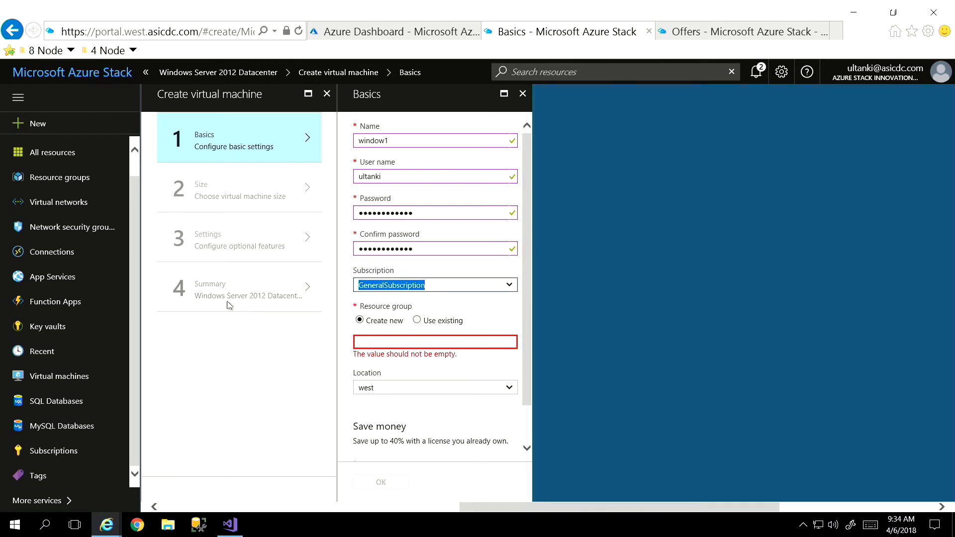
- Assign the virtual machine to a new resource group named Chicago22, with west as the location
click(416, 343)
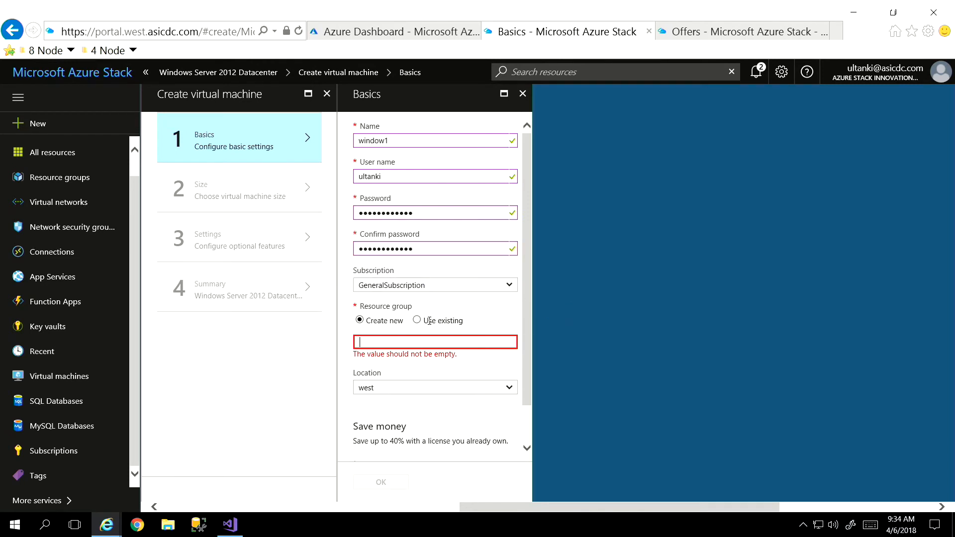
text(Chicag)
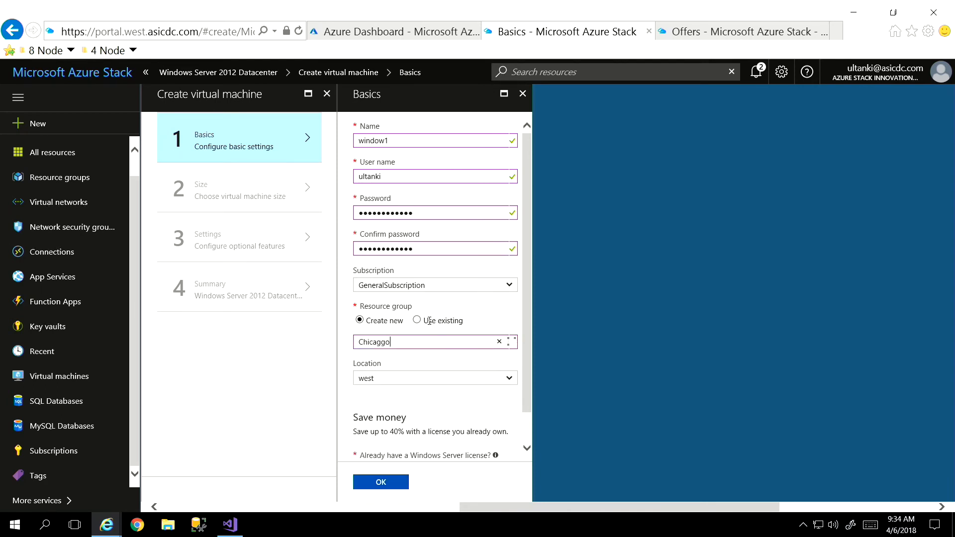
text(o22)
click(414, 378)
click(427, 378)
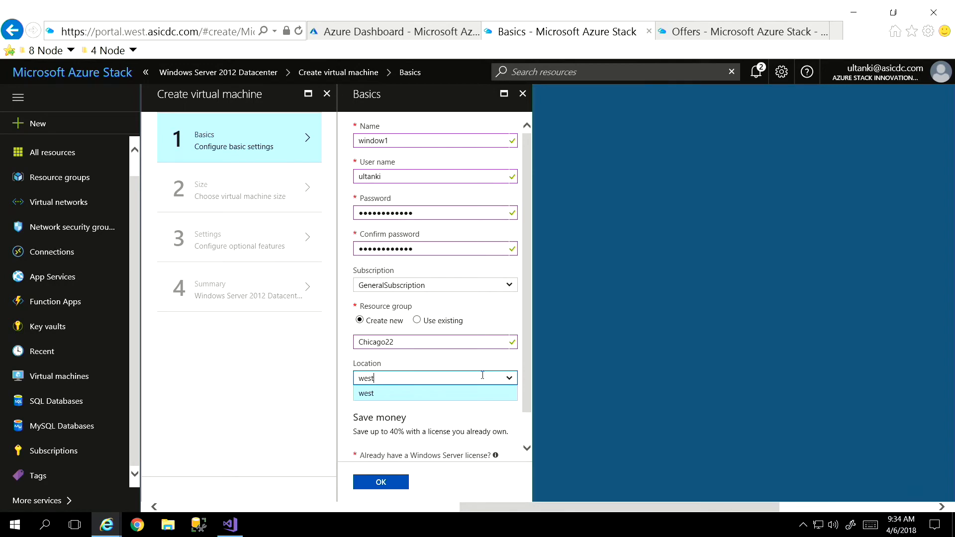
- Declare that a Windows Server license is already owned, confirm its eligibility, and submit the basic settings
scroll(483, 376, down, 1)
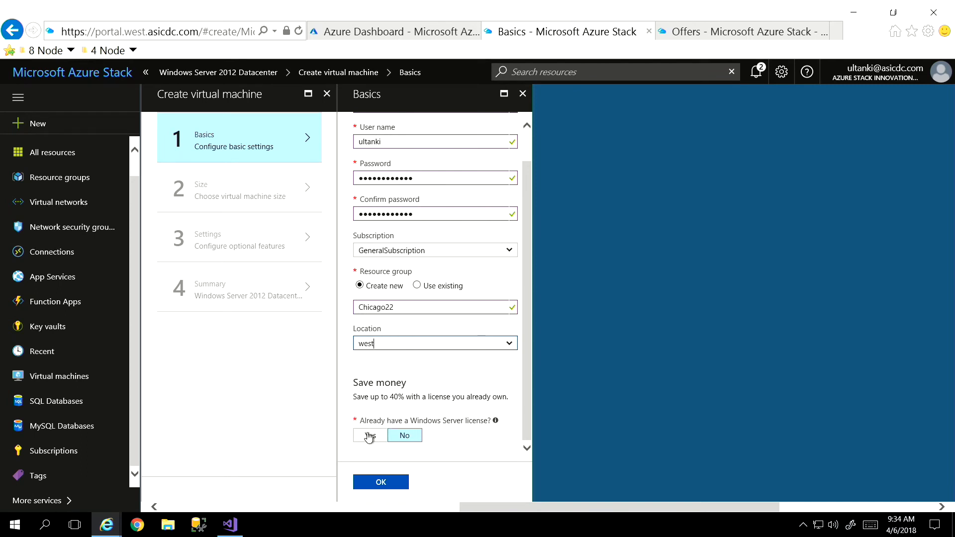
click(368, 436)
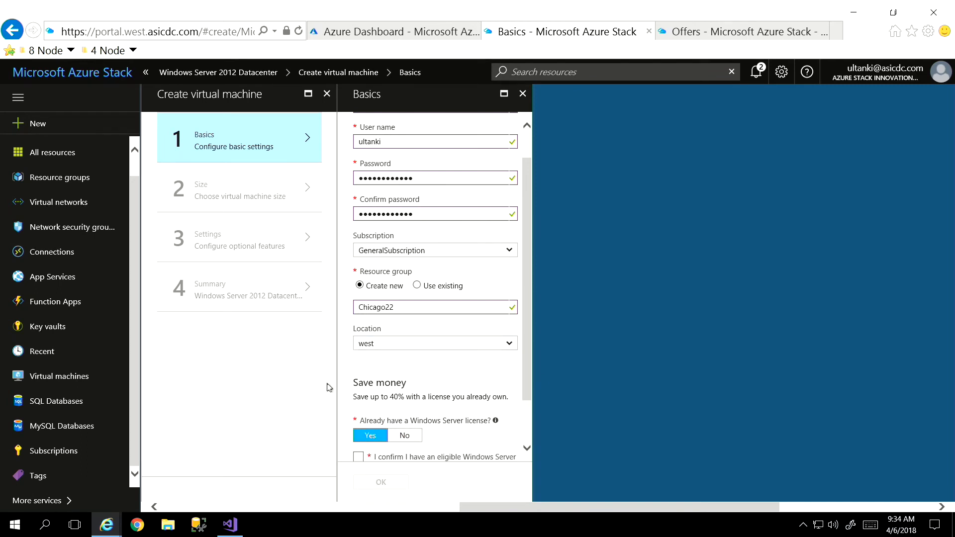
click(359, 458)
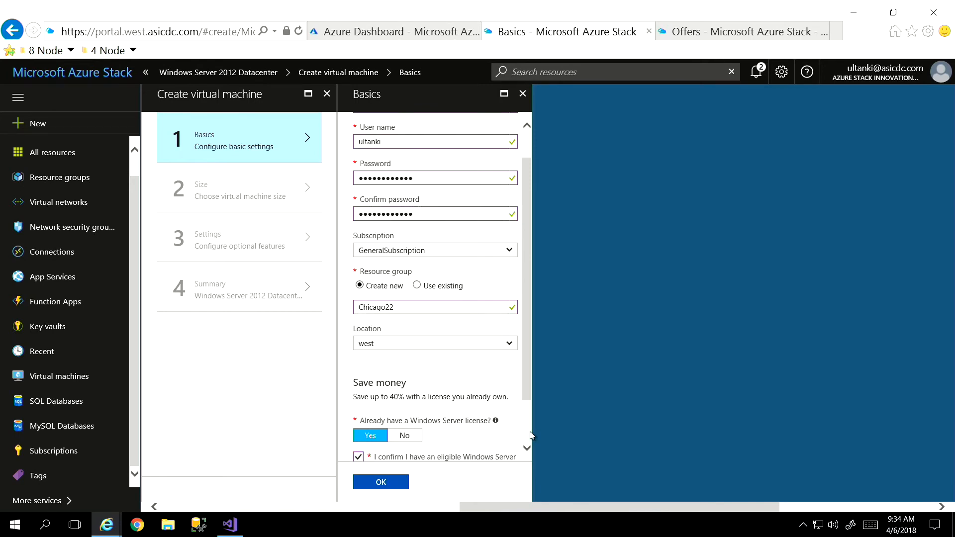
scroll(468, 457, down, 1)
click(382, 484)
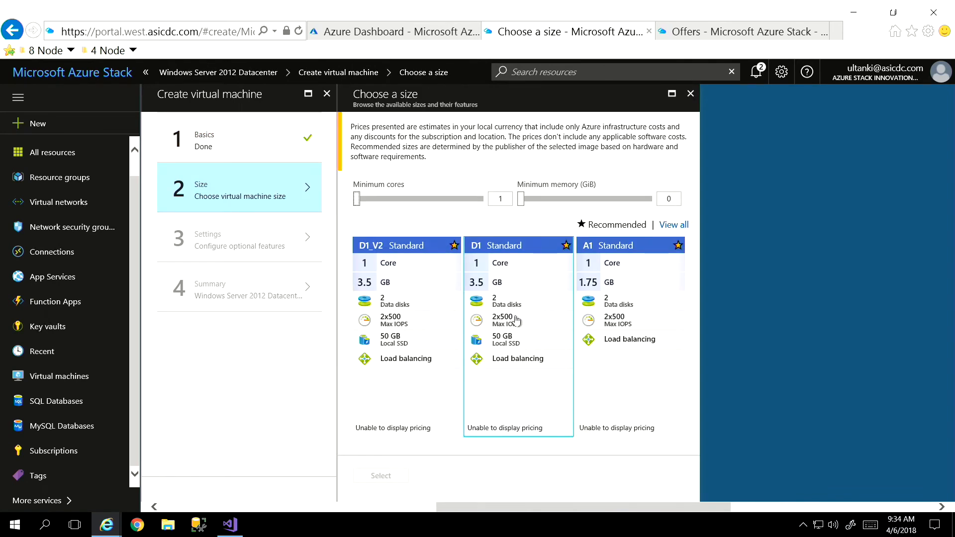
- Choose the D1 Standard size for the virtual machine
click(516, 321)
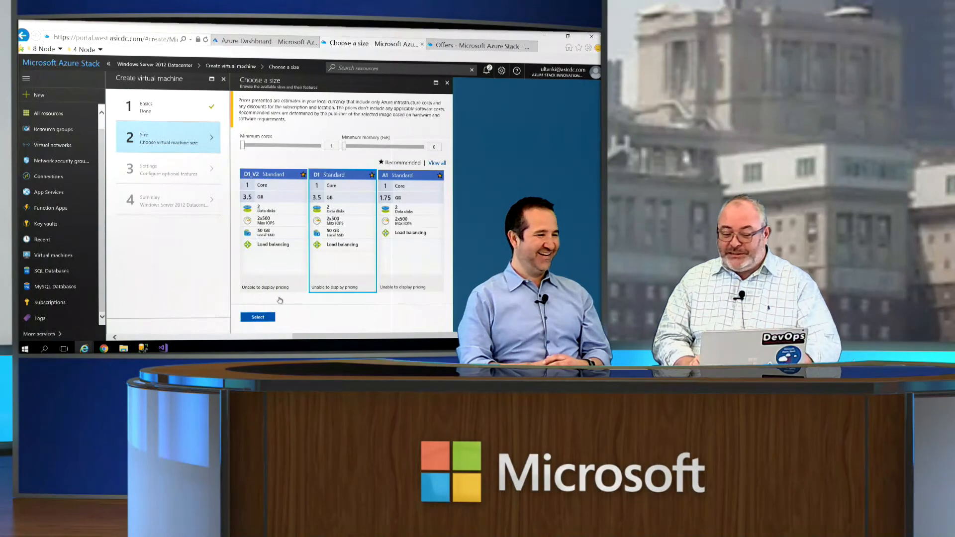
click(258, 318)
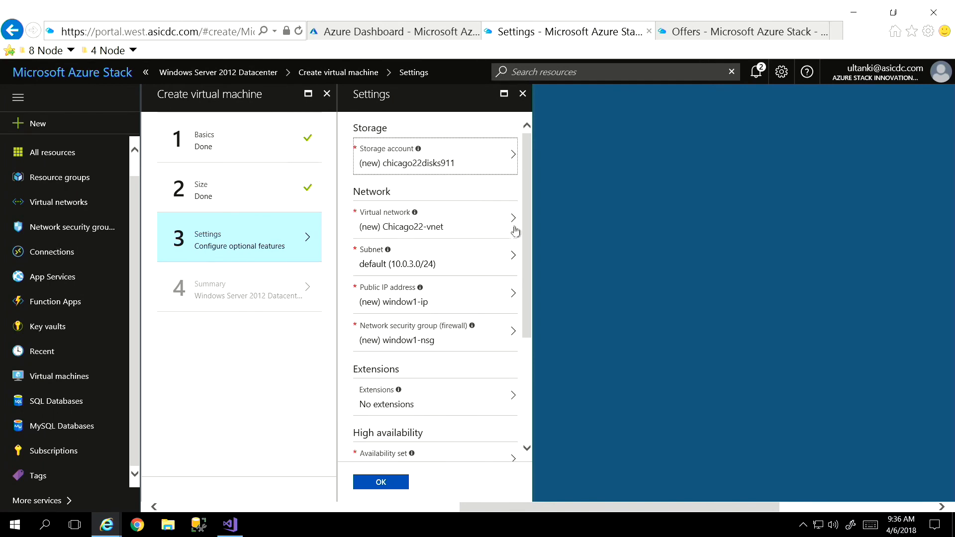
- Accept the default storage, network and monitoring settings, and submit the virtual machine for creation from the summary
scroll(528, 285, down, 1)
scroll(532, 283, down, 5)
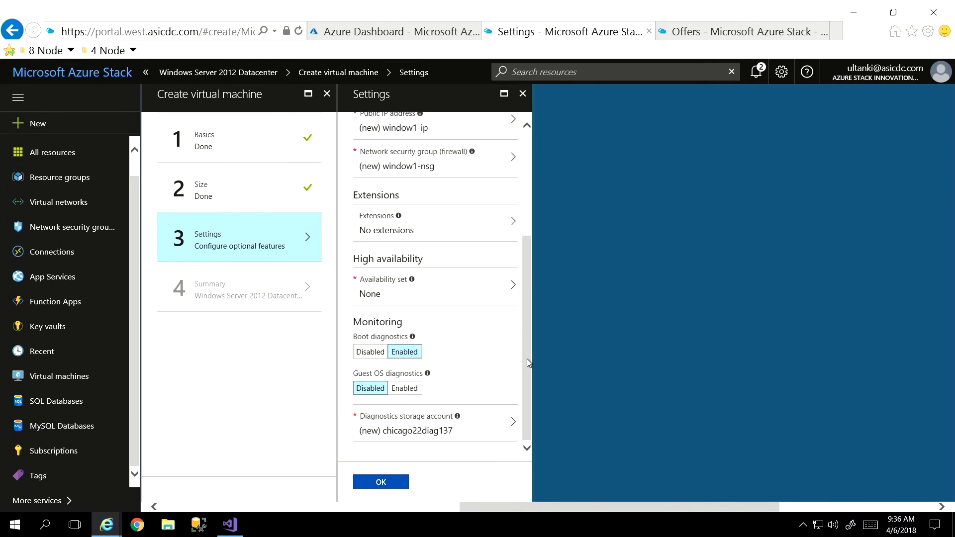
click(383, 483)
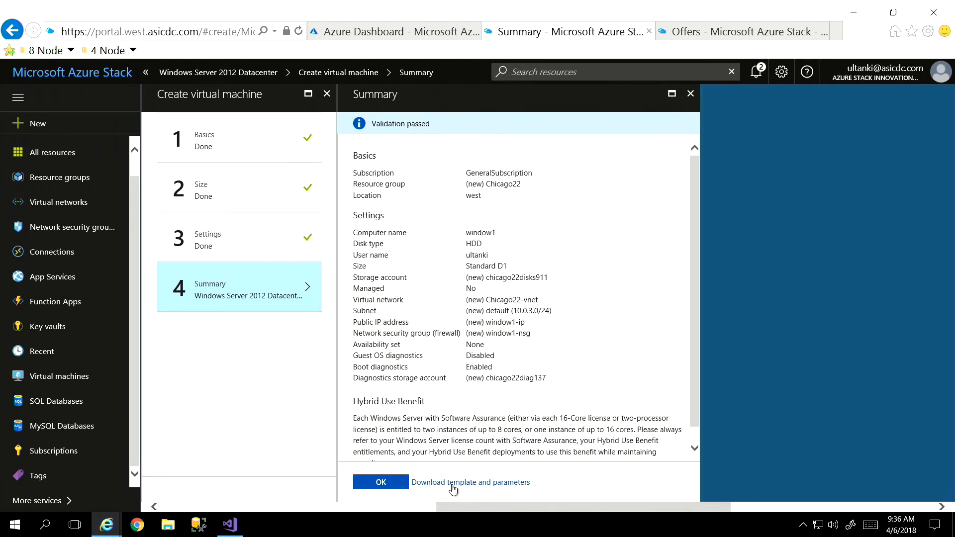
click(384, 486)
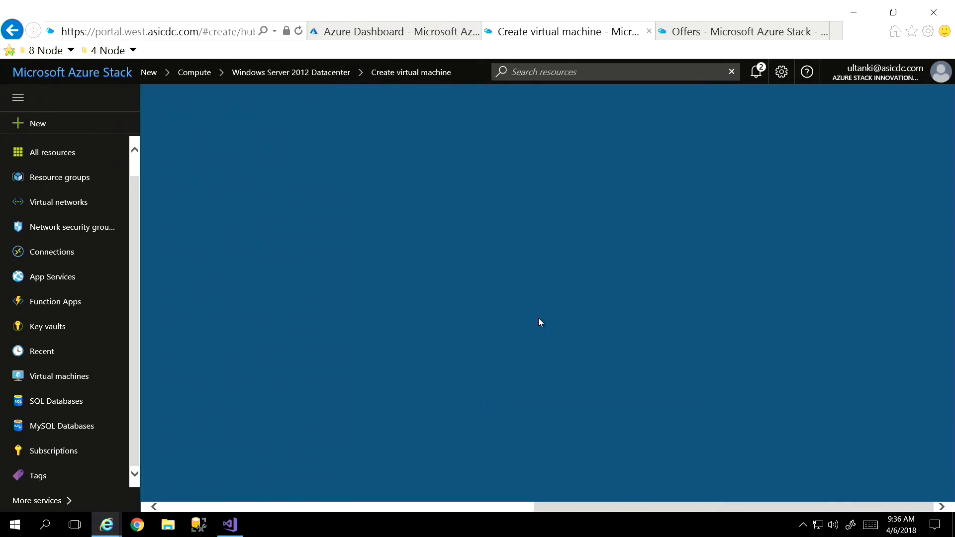